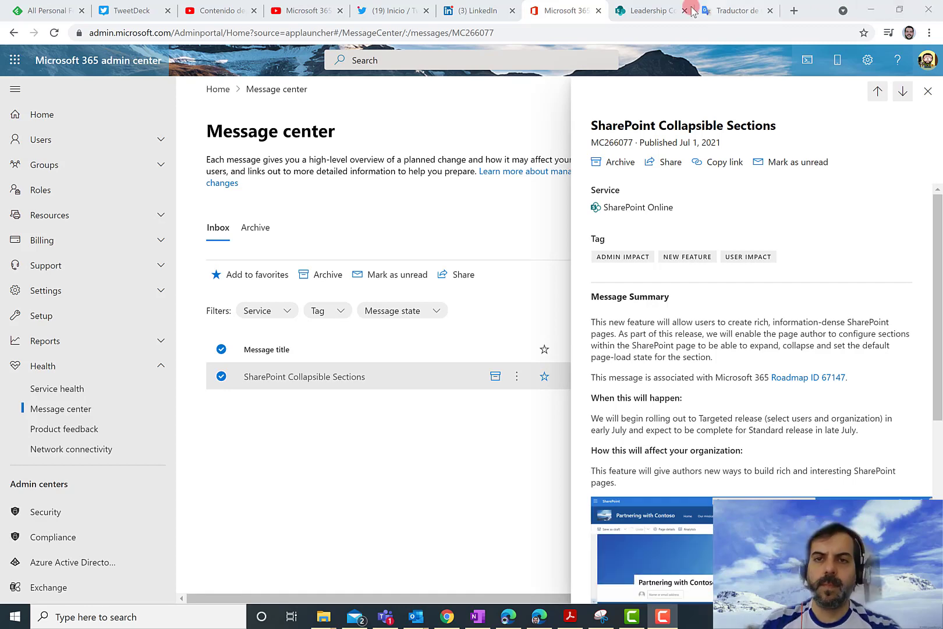
# Step: Switch to the Leadership Connection site's browser tab
pyautogui.click(660, 7)
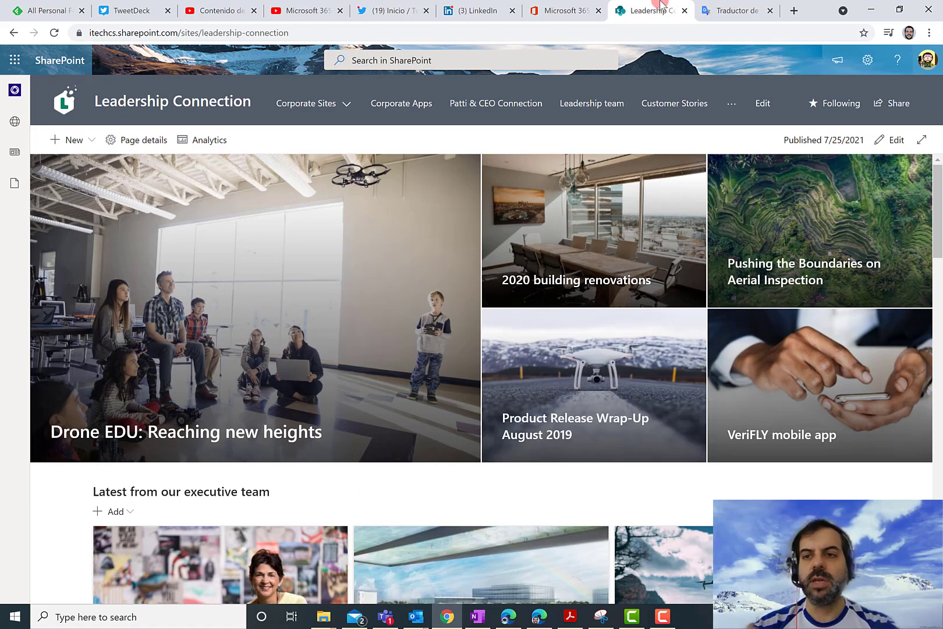
# Step: Edit the page and make the executive news section collapsible, named 'Latest news from the executive team', collapsed by default
pyautogui.click(893, 139)
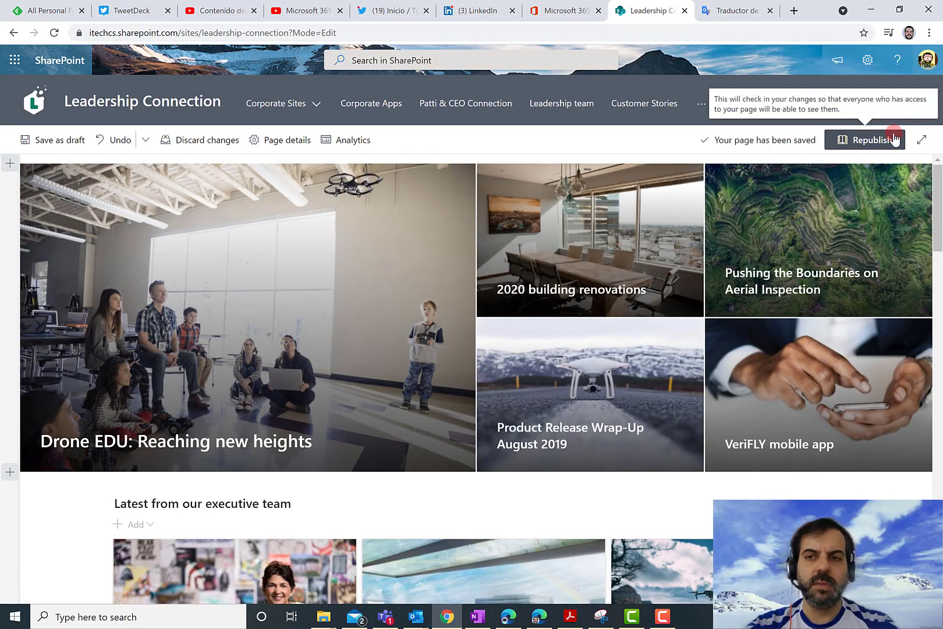
pyautogui.scroll(-1, 175, 381)
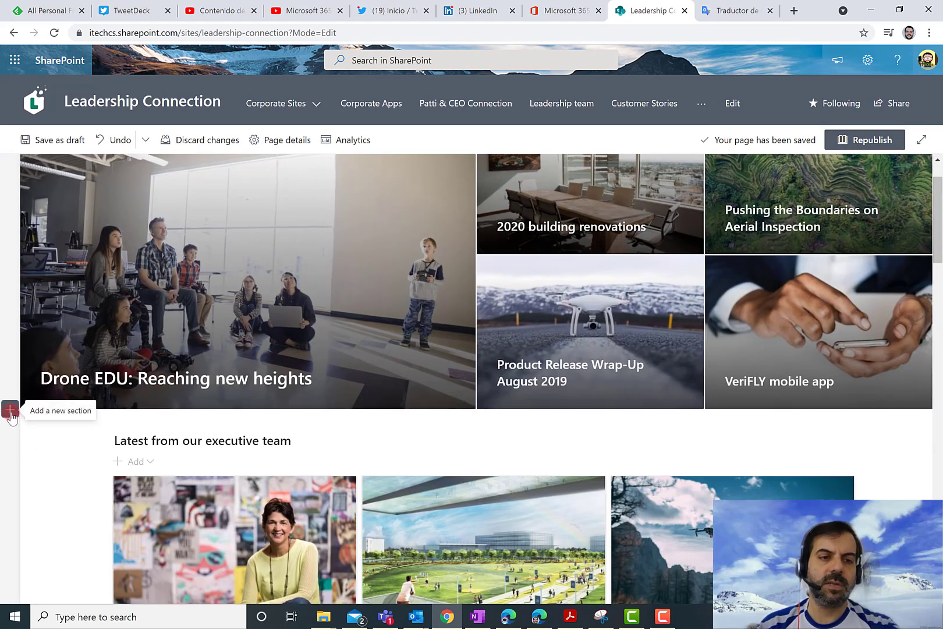
pyautogui.click(10, 410)
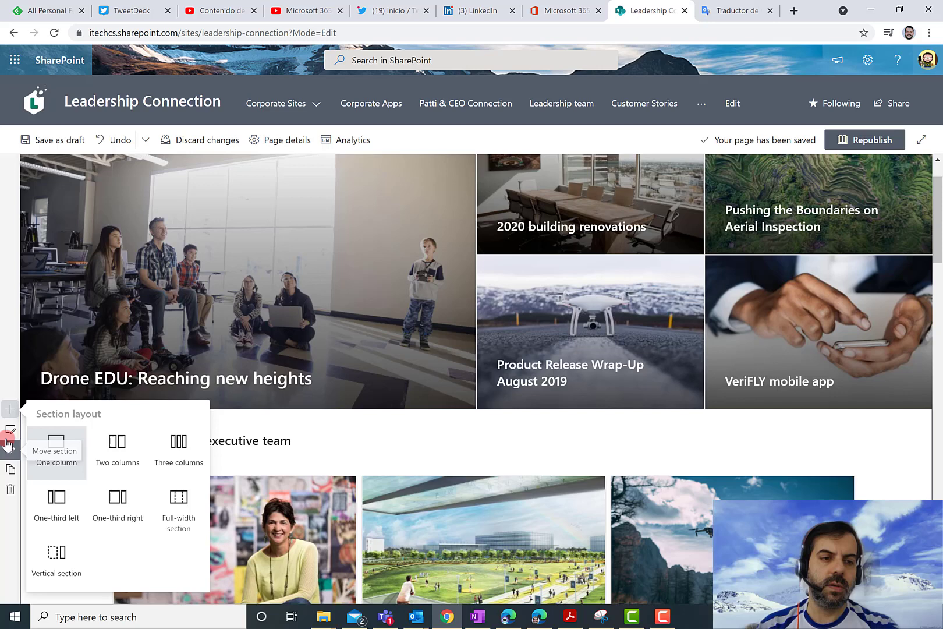
pyautogui.click(11, 431)
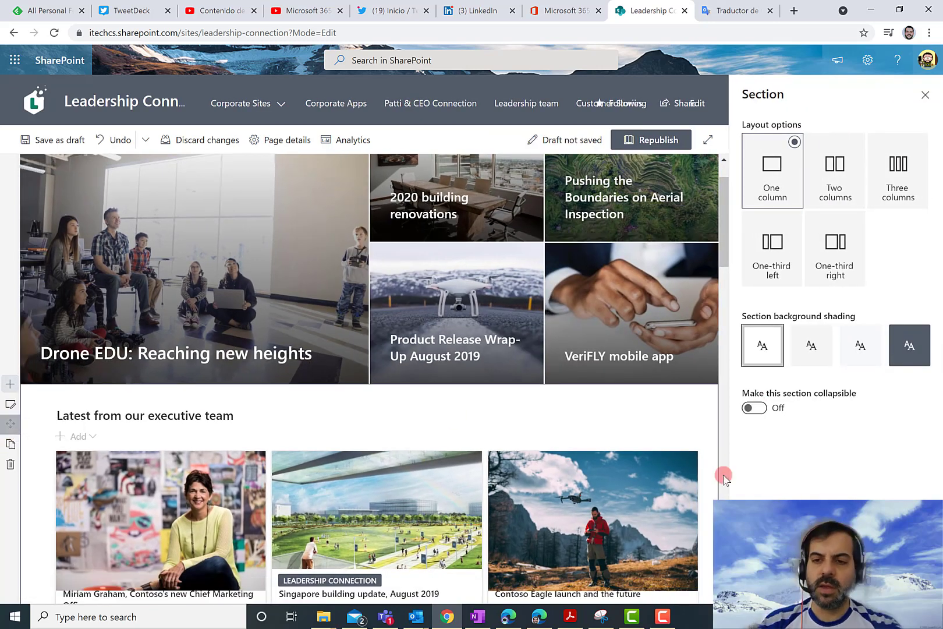
pyautogui.click(758, 407)
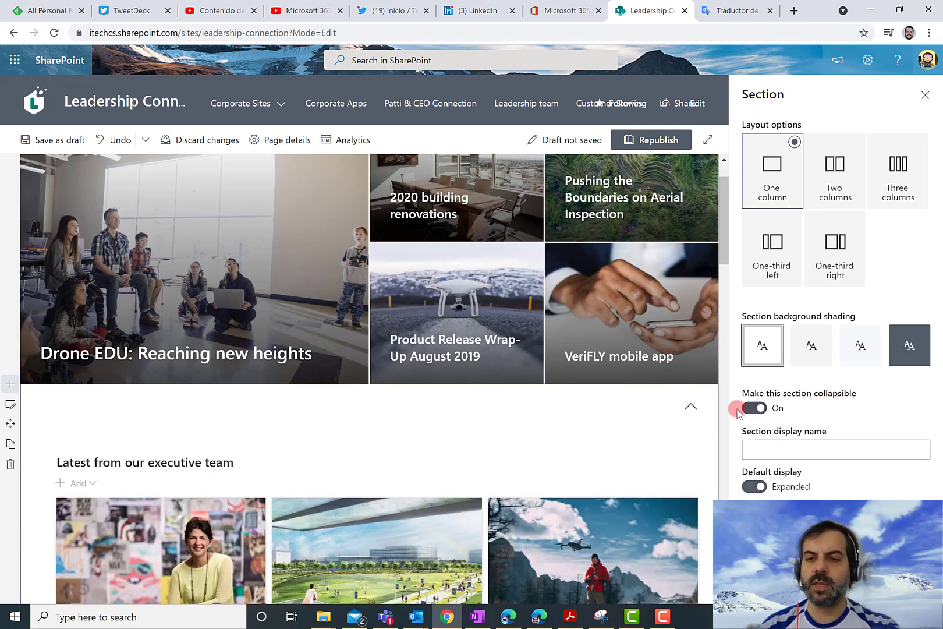
pyautogui.click(773, 454)
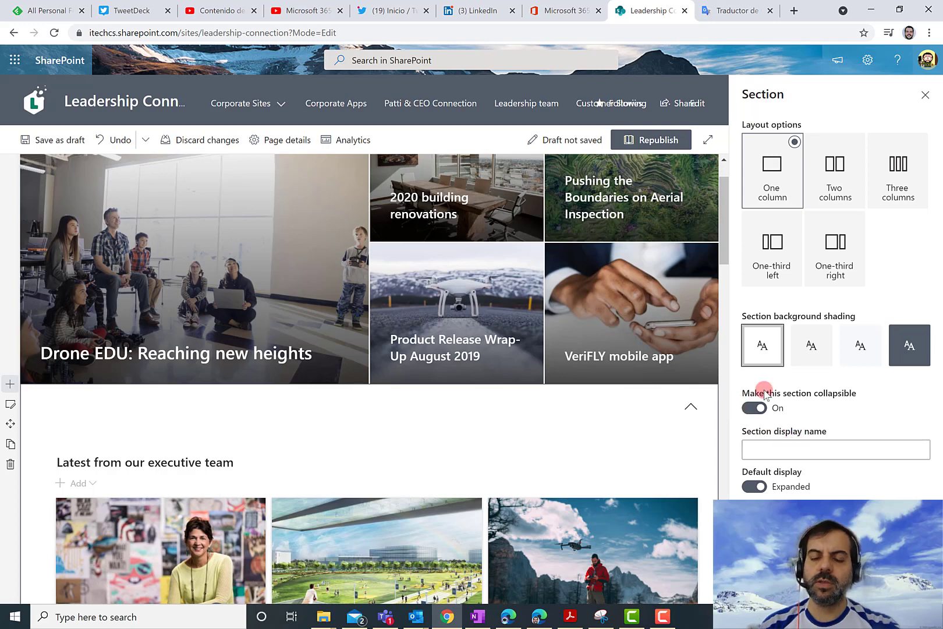
pyautogui.click(786, 453)
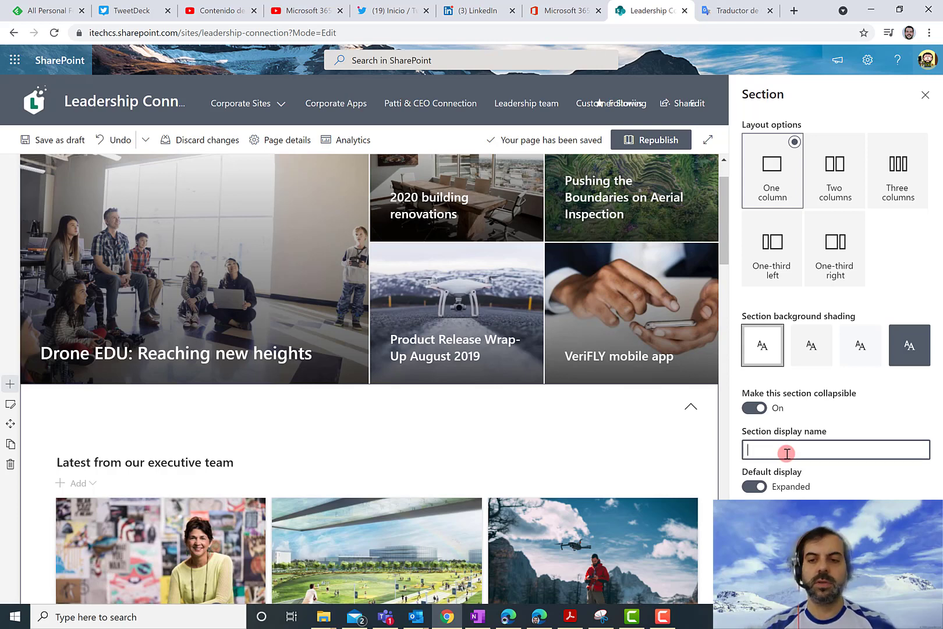
pyautogui.write('La')
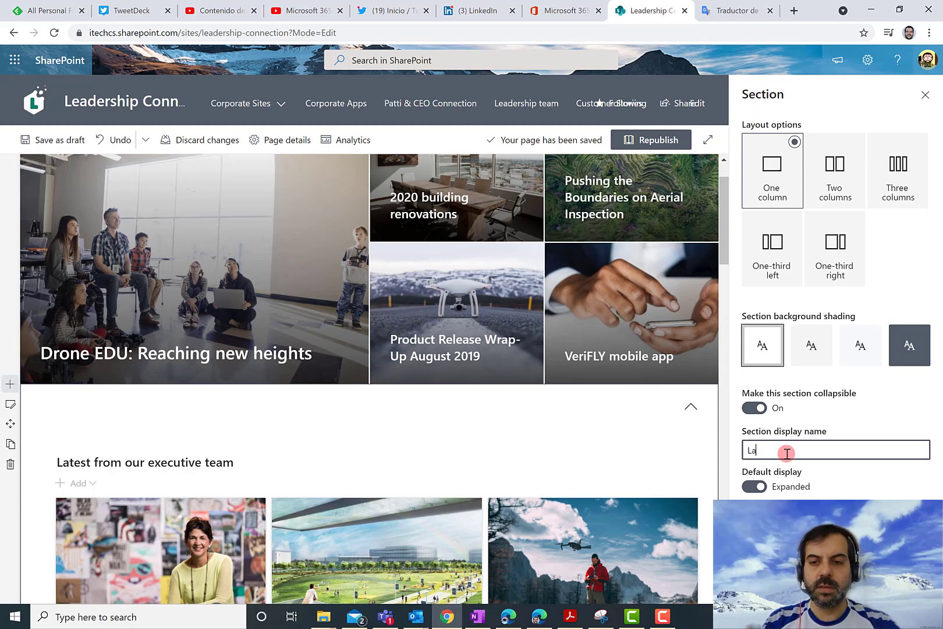
pyautogui.write('test new')
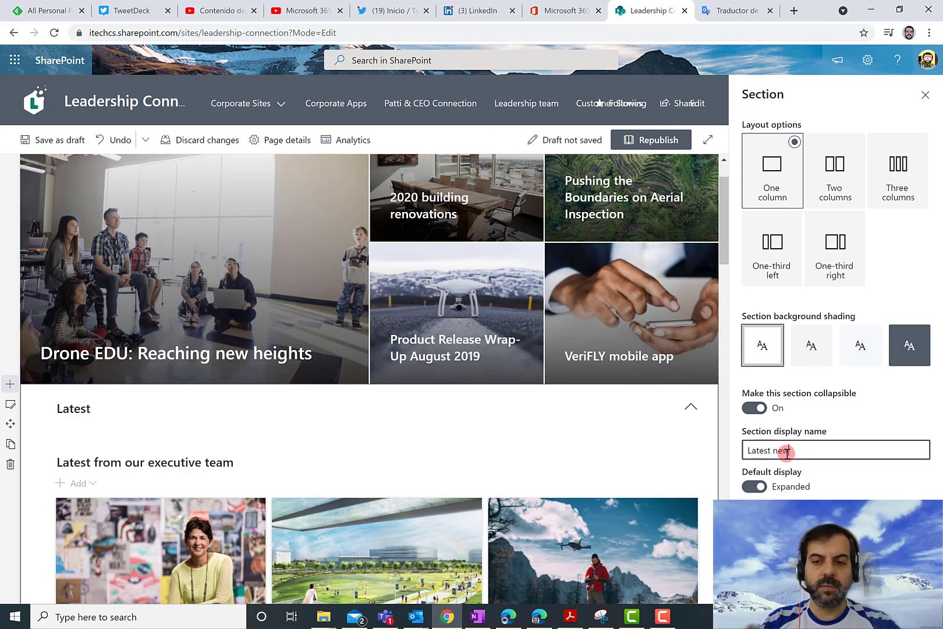
pyautogui.write('s from the')
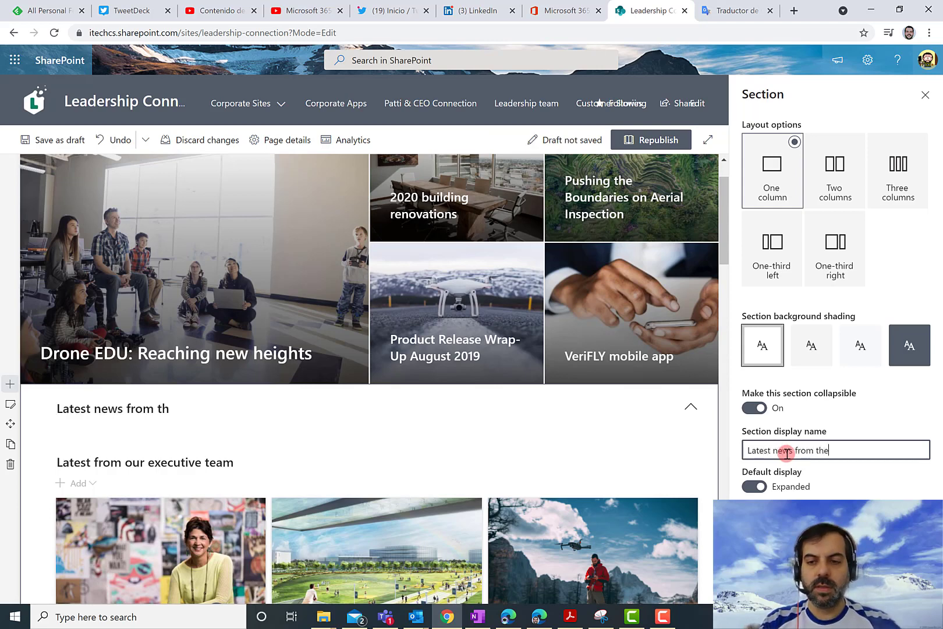
pyautogui.write(' execu')
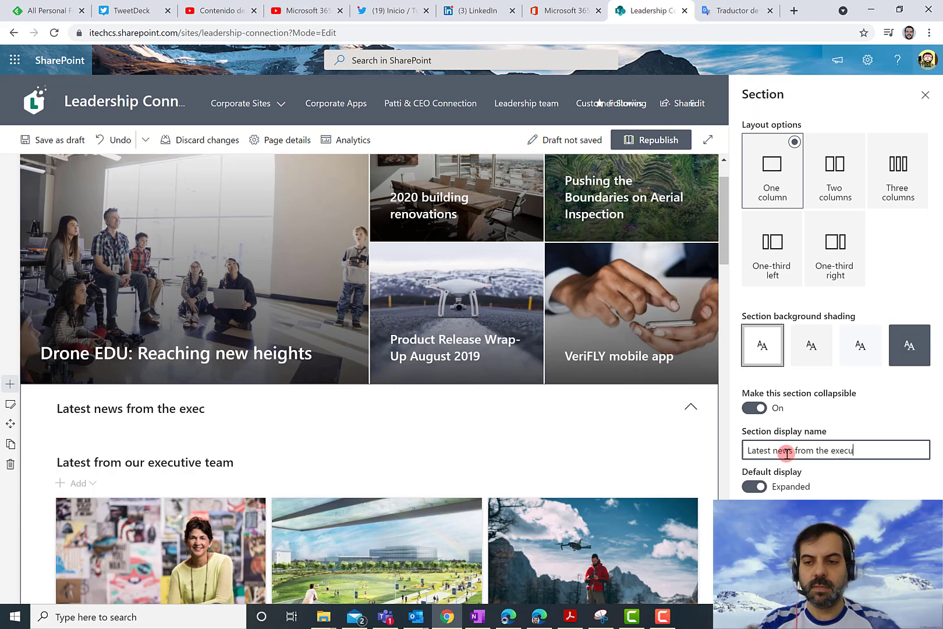
pyautogui.write('tive team')
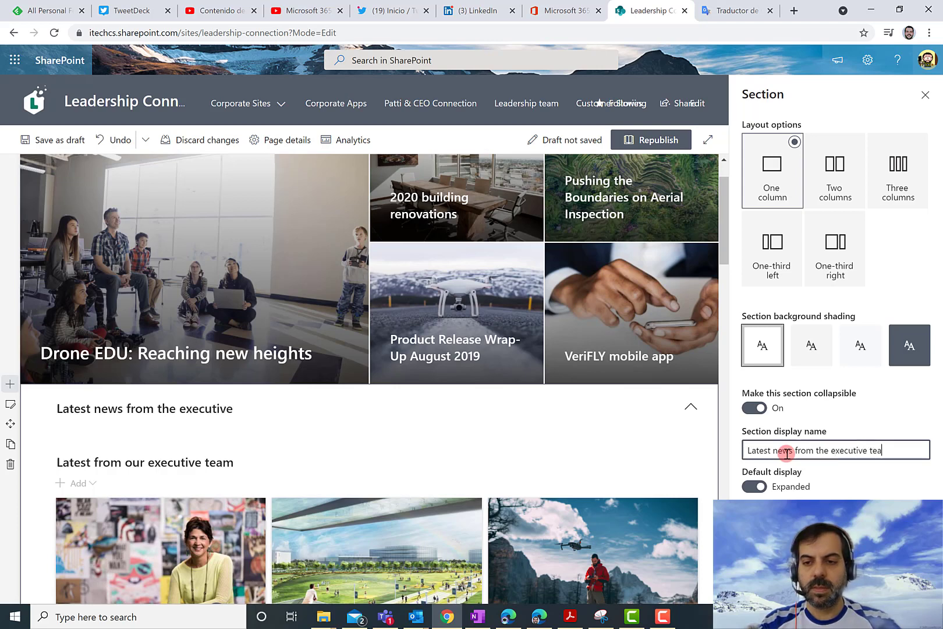
pyautogui.click(755, 486)
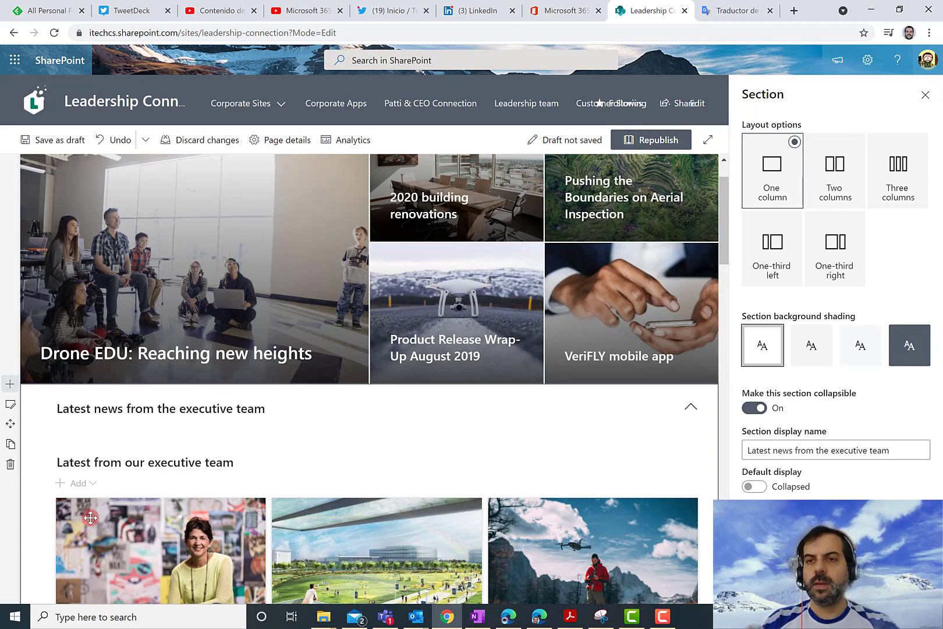
pyautogui.scroll(-2, 71, 502)
pyautogui.scroll(-3, 71, 502)
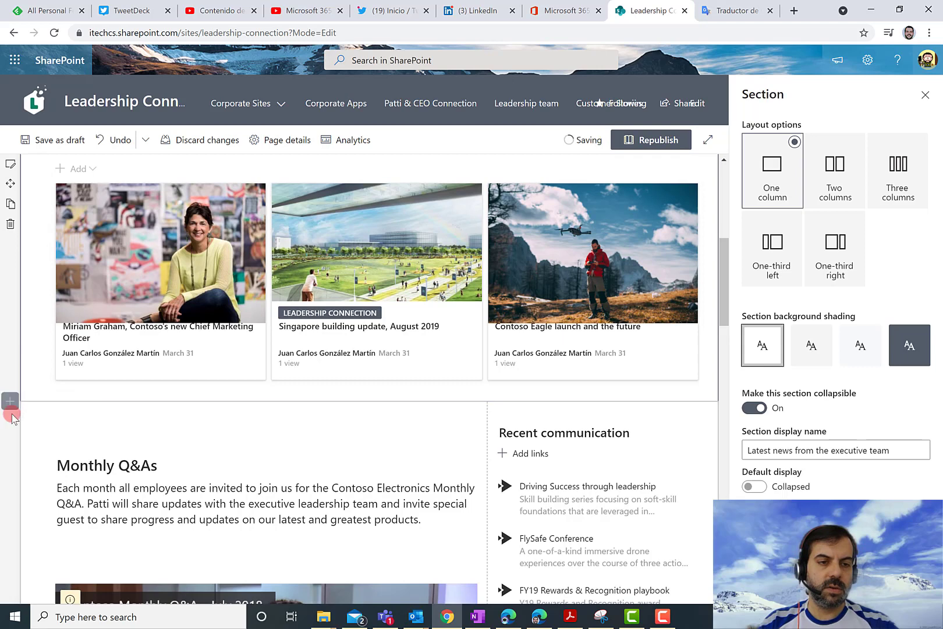
# Step: Make the Monthly Q&As section collapsible as 'Communication + Q&A', collapsed by default, then close its settings
pyautogui.click(11, 418)
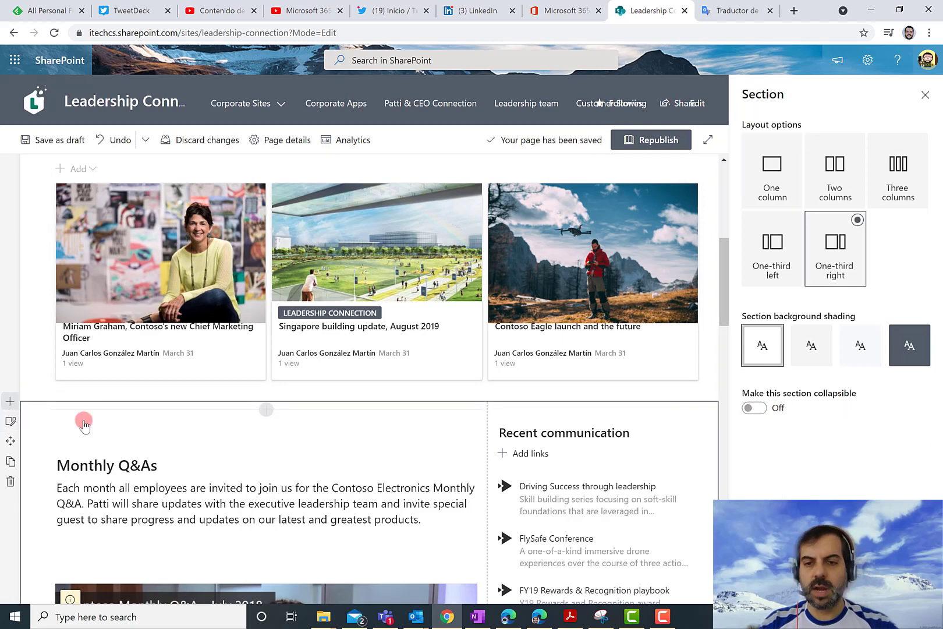
pyautogui.click(754, 409)
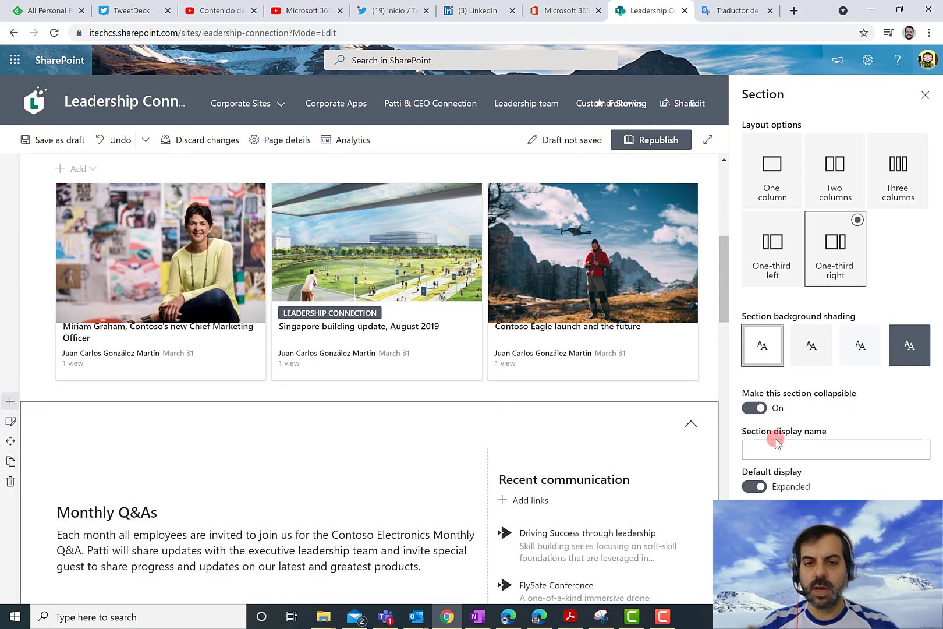
pyautogui.click(775, 446)
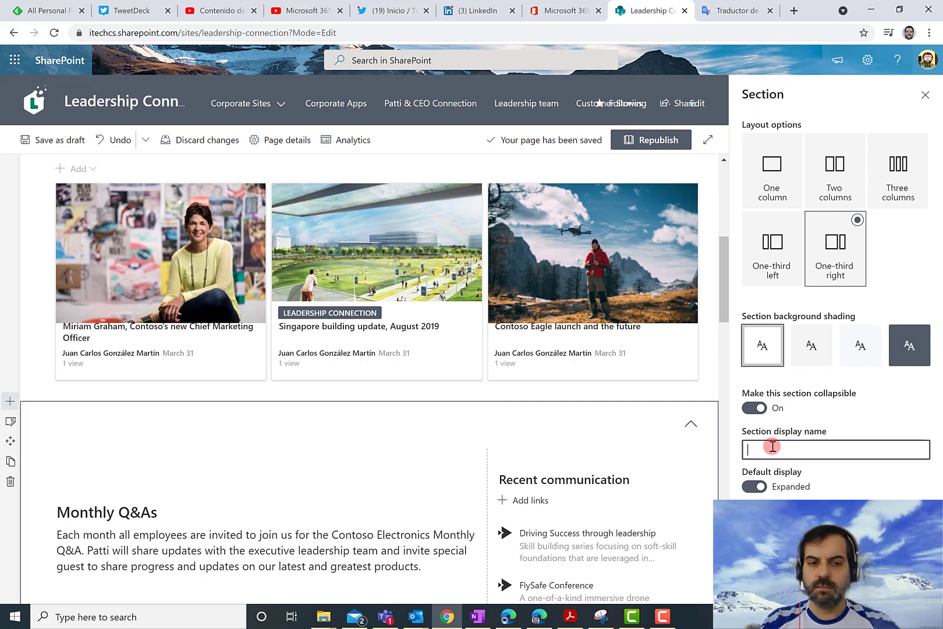
pyautogui.write('Commun')
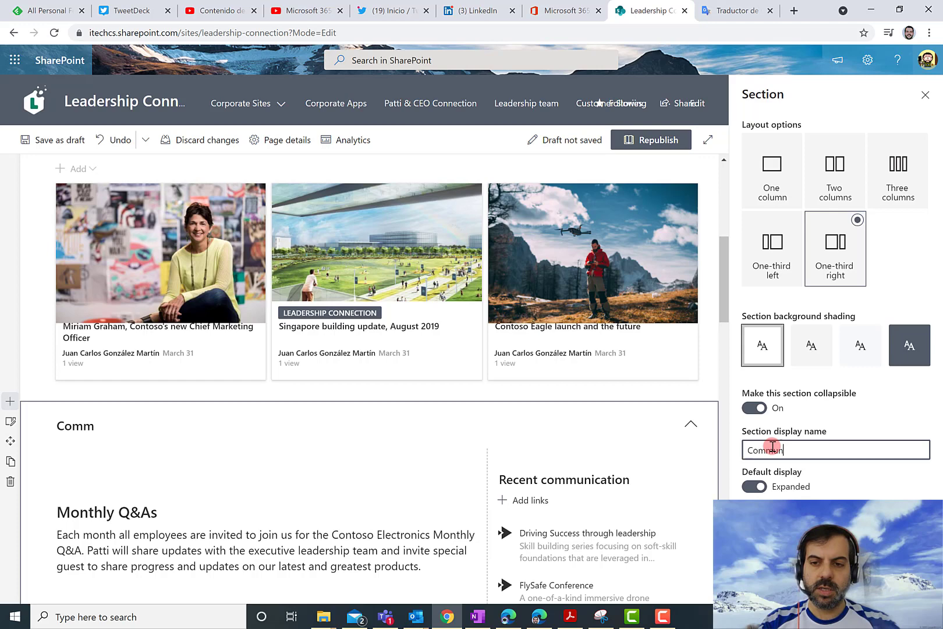
pyautogui.write('ication and')
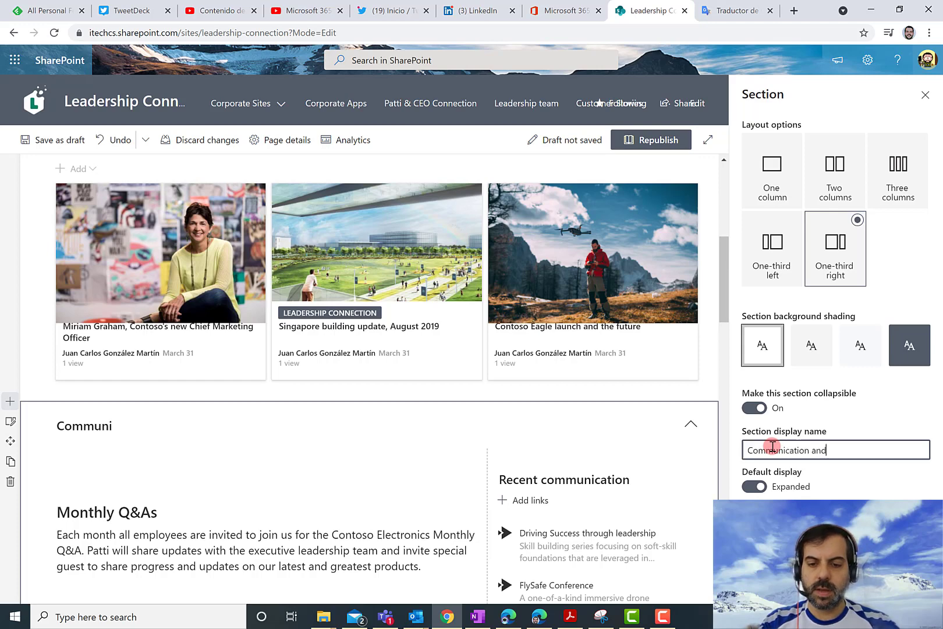
pyautogui.press('BackSpace')
pyautogui.press('BackSpace')
pyautogui.press('BackSpace')
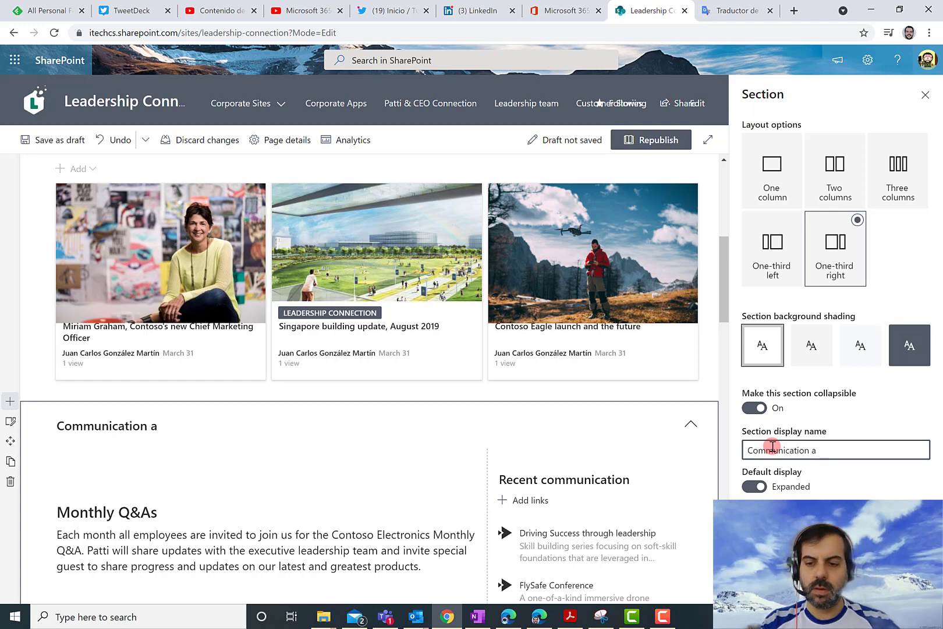
pyautogui.write('+ Q&A')
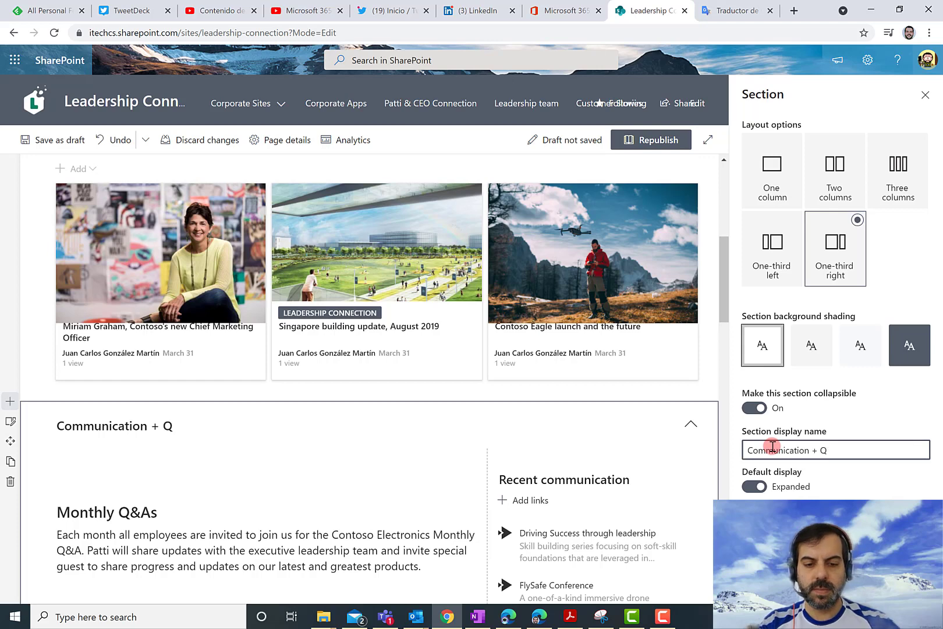
pyautogui.click(753, 486)
pyautogui.click(926, 94)
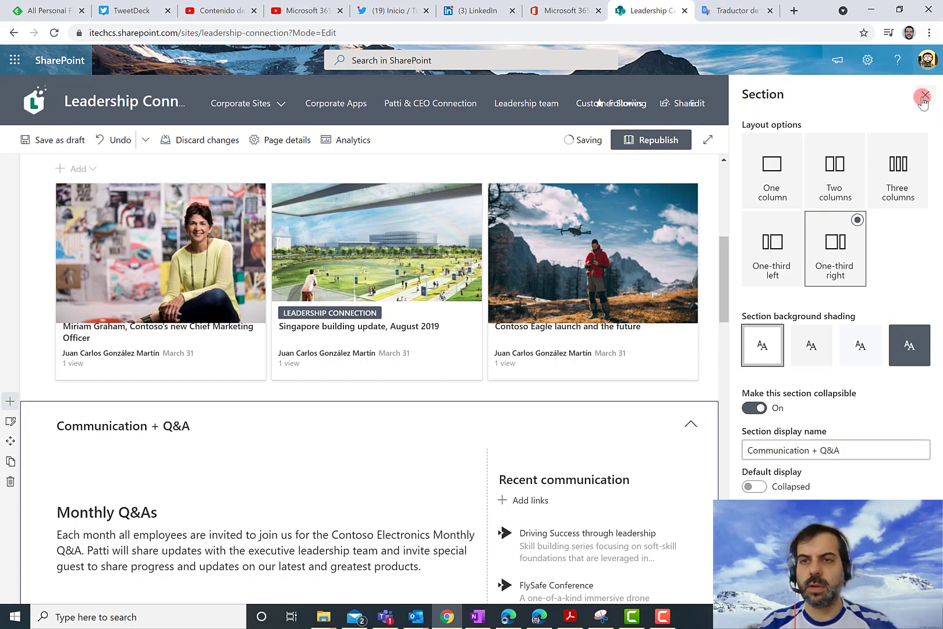
pyautogui.scroll(-7, 12, 412)
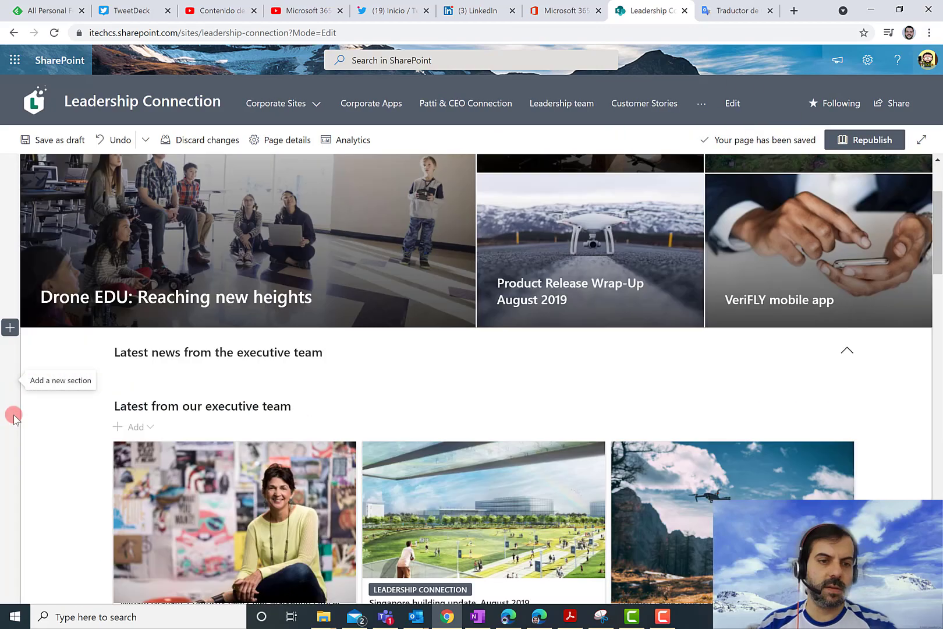
pyautogui.scroll(-6, 14, 414)
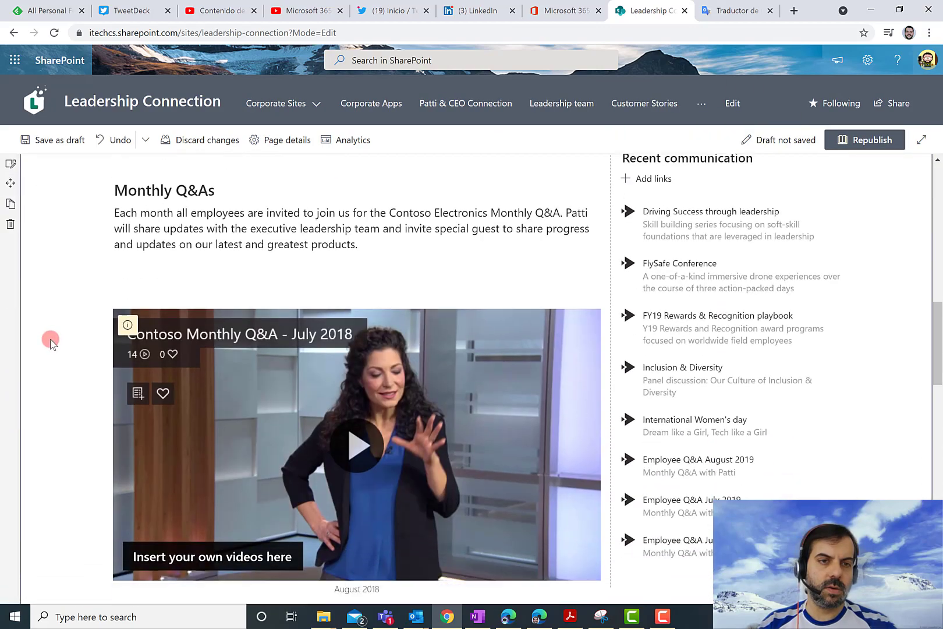
pyautogui.scroll(-2, 29, 384)
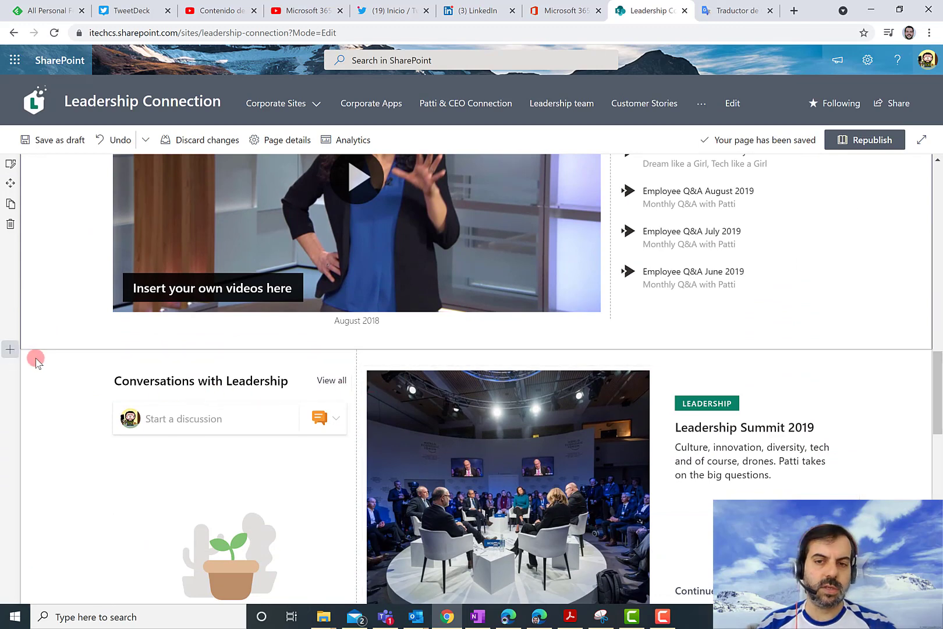
# Step: Turn on collapsible for the Conversations with Leadership section, titled 'Conversations', with Collapsed default display
pyautogui.click(10, 373)
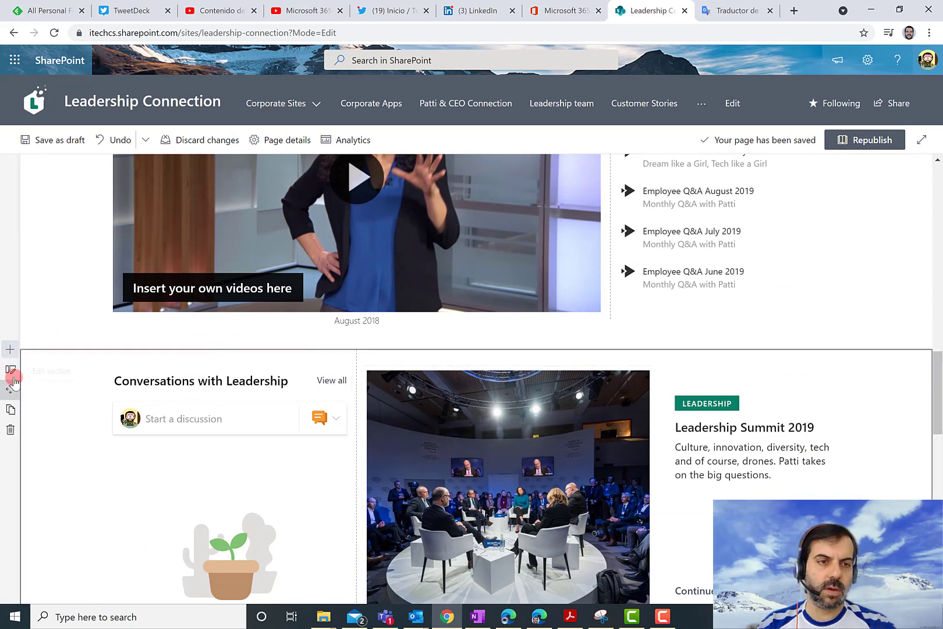
pyautogui.click(11, 370)
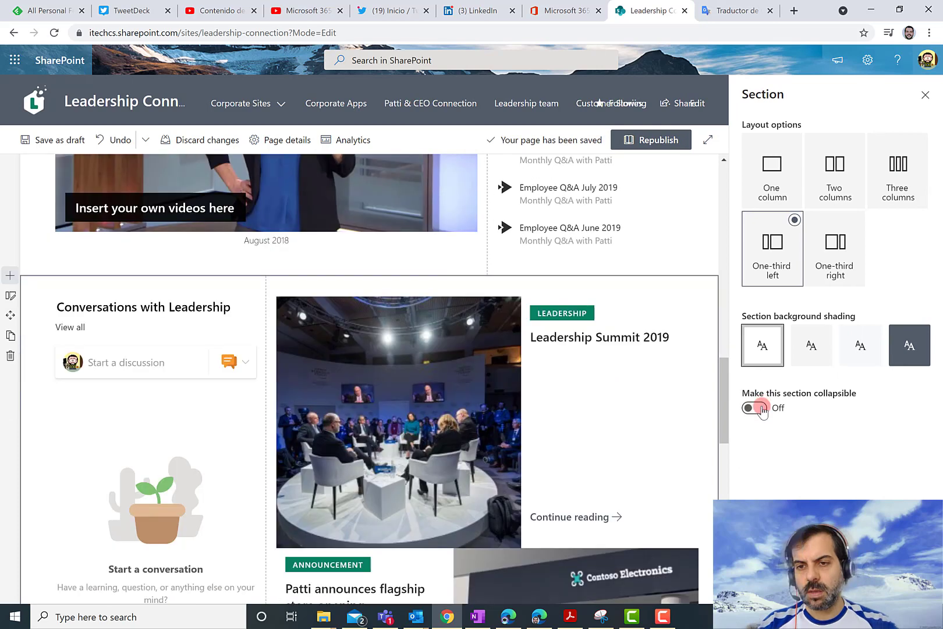
pyautogui.click(754, 419)
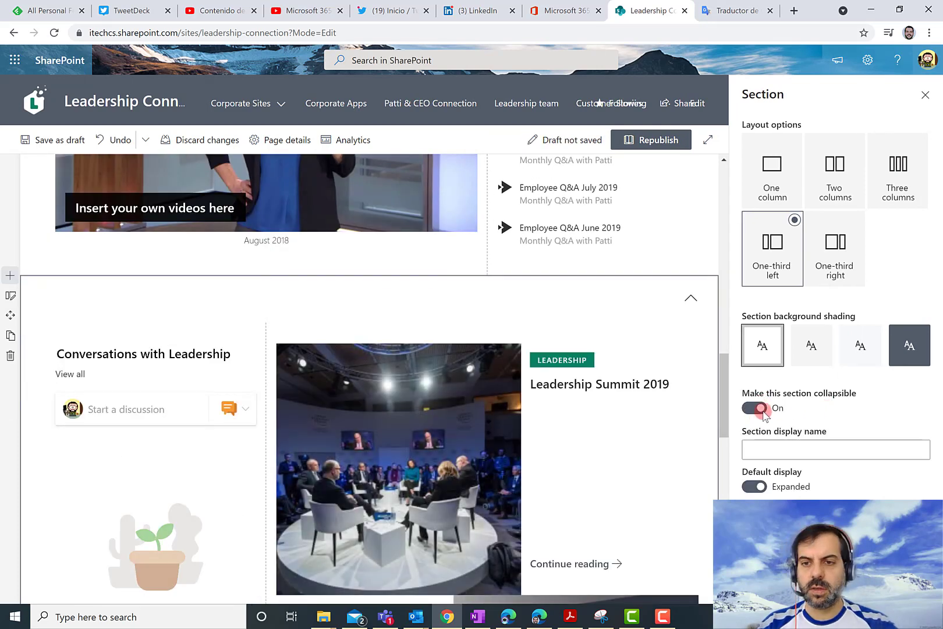
pyautogui.click(777, 445)
pyautogui.write('C')
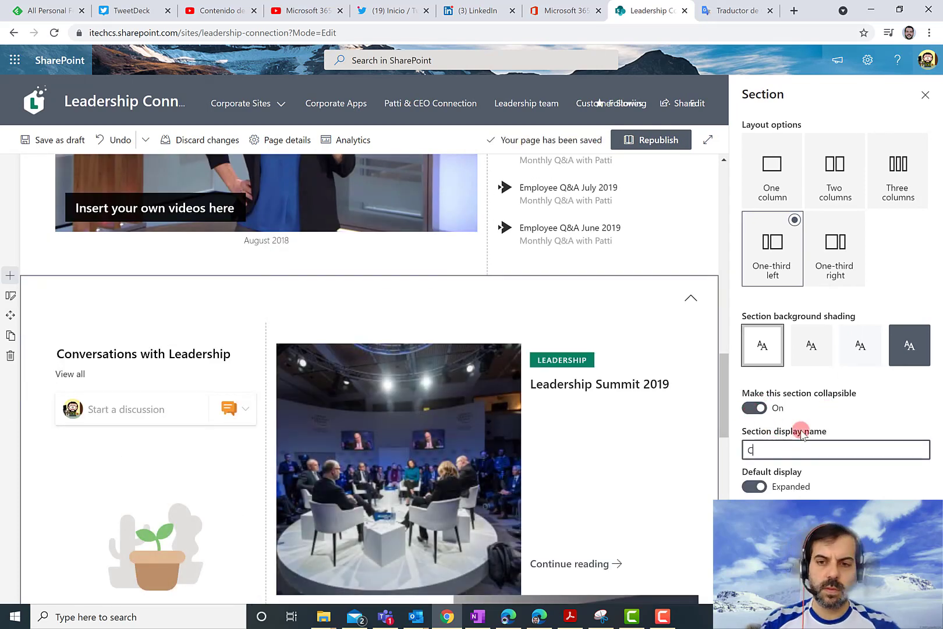
pyautogui.write('onver')
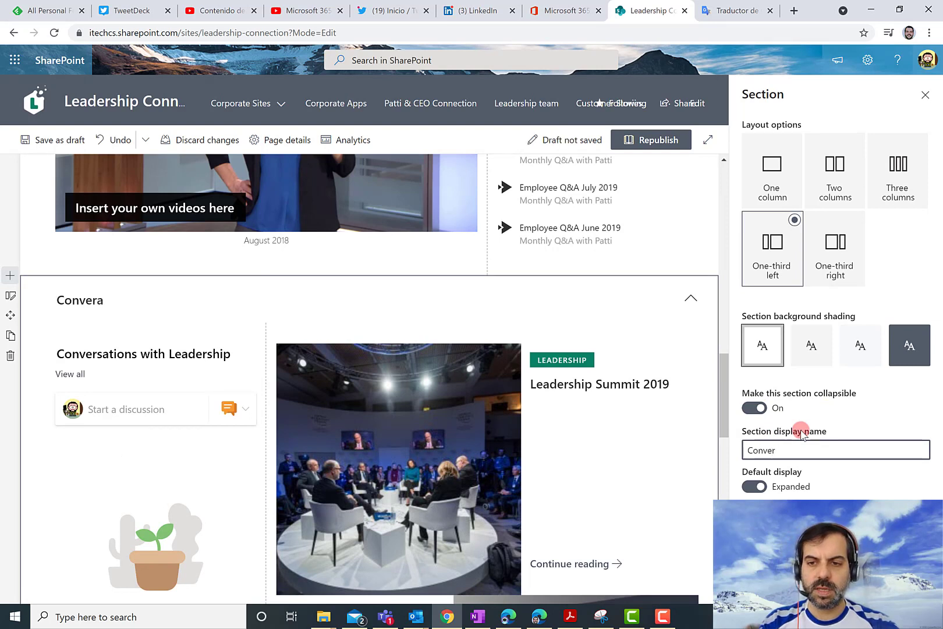
pyautogui.write('sations')
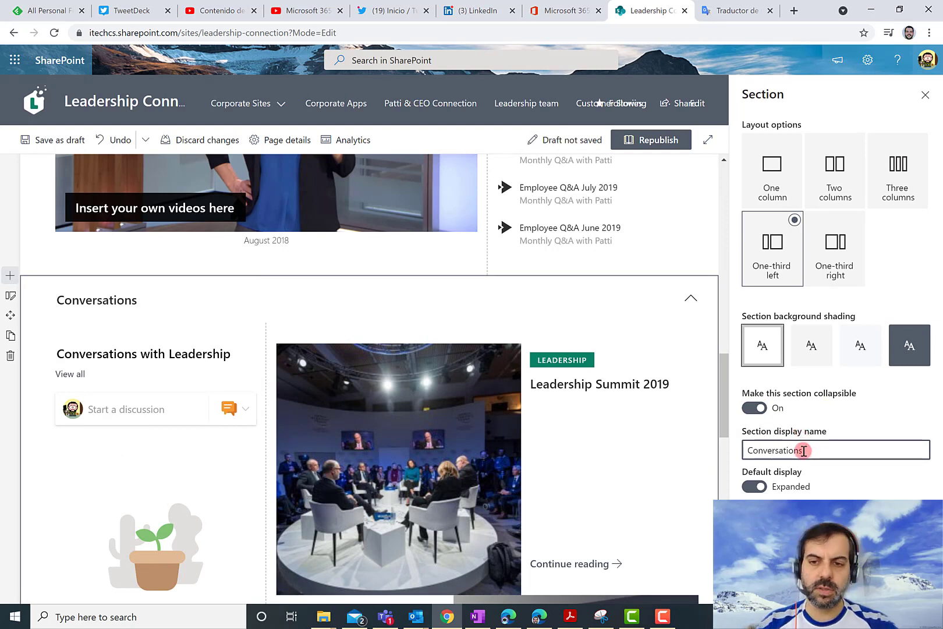
pyautogui.click(751, 485)
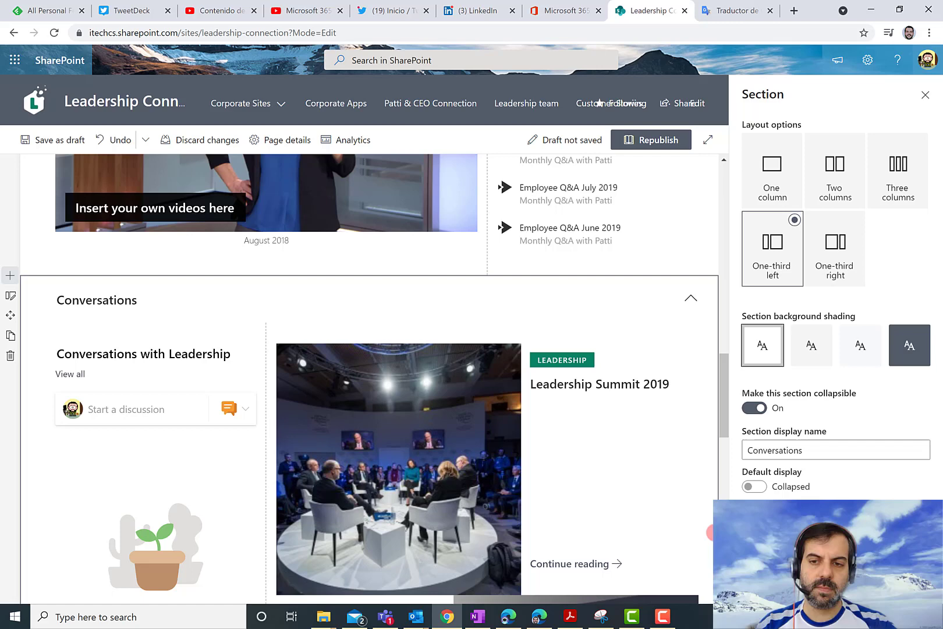
pyautogui.scroll(-7, 27, 369)
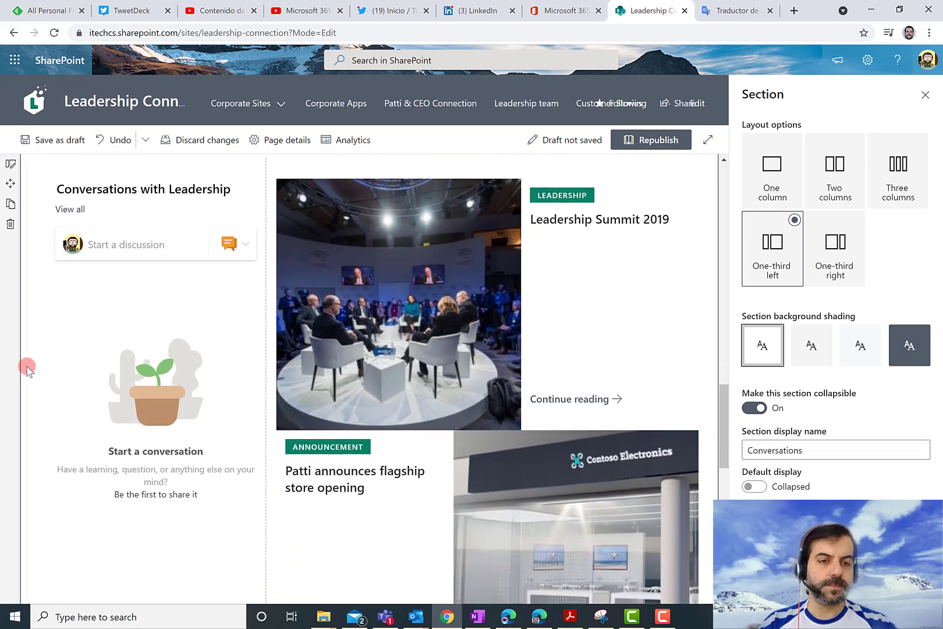
# Step: Make the quote section collapsible as 'In Summary', collapsed by default, and close the settings pane
pyautogui.scroll(-8, 26, 369)
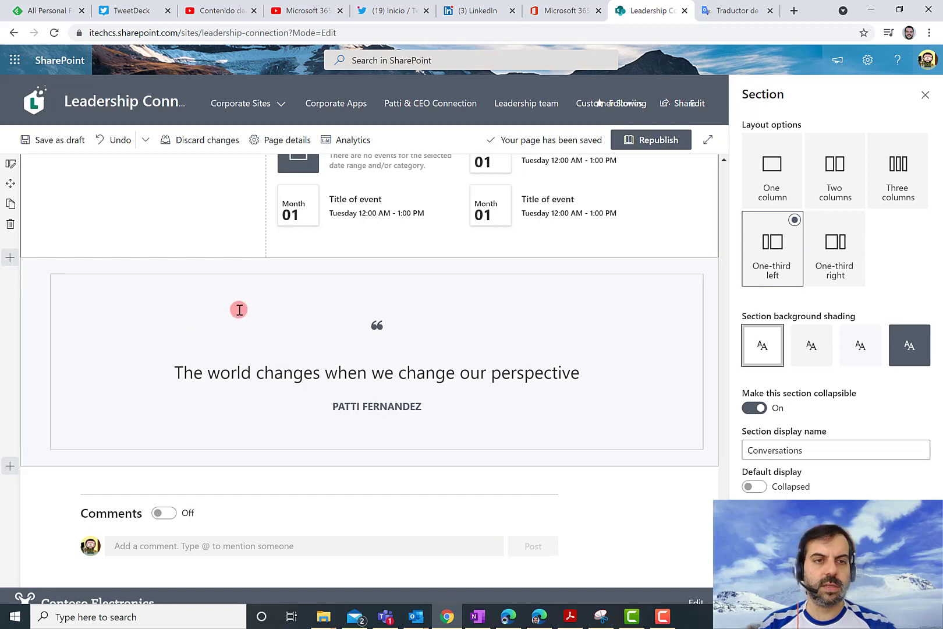
pyautogui.click(11, 279)
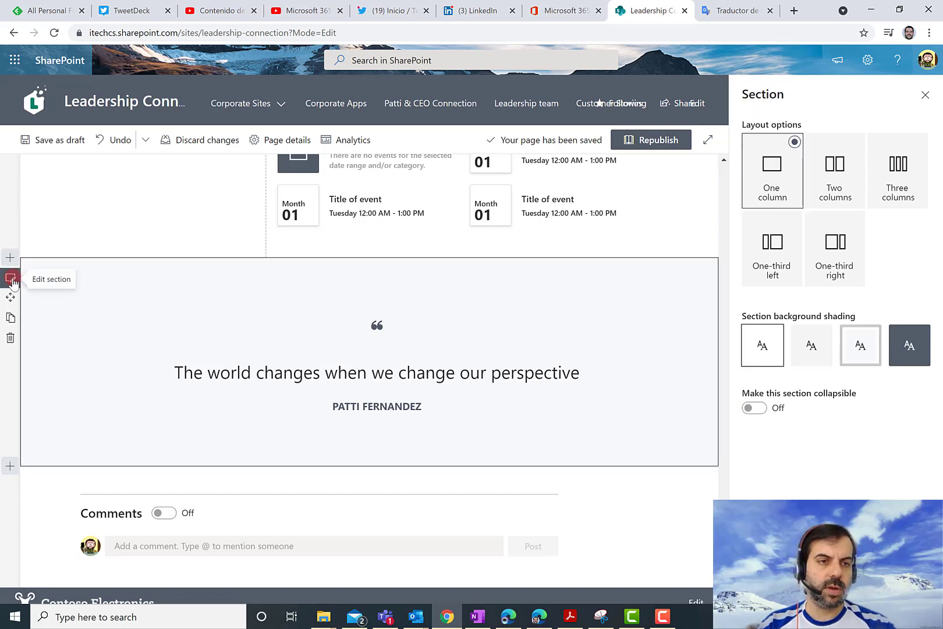
pyautogui.click(755, 408)
pyautogui.click(777, 449)
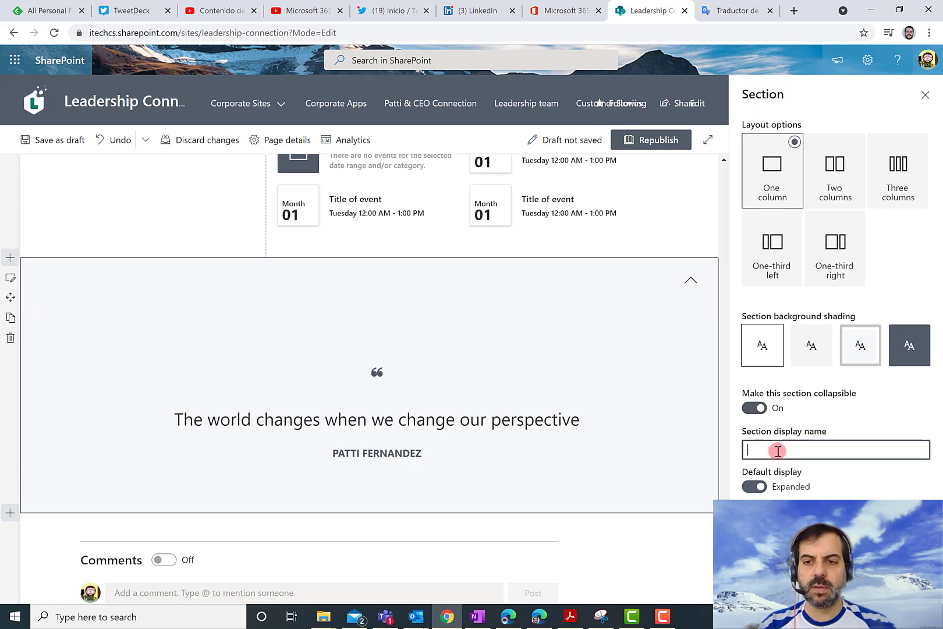
pyautogui.write('In ')
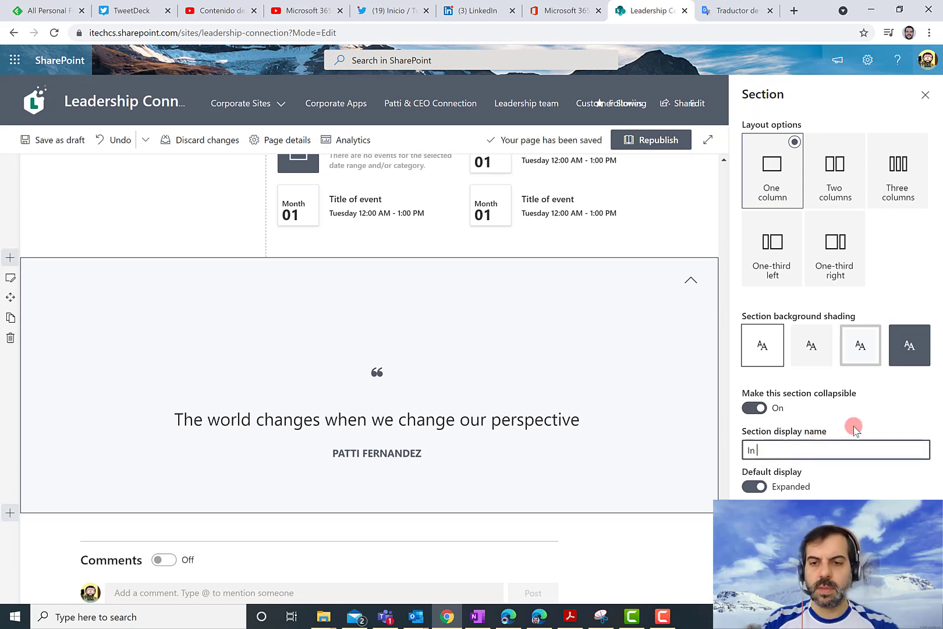
pyautogui.write('Summary')
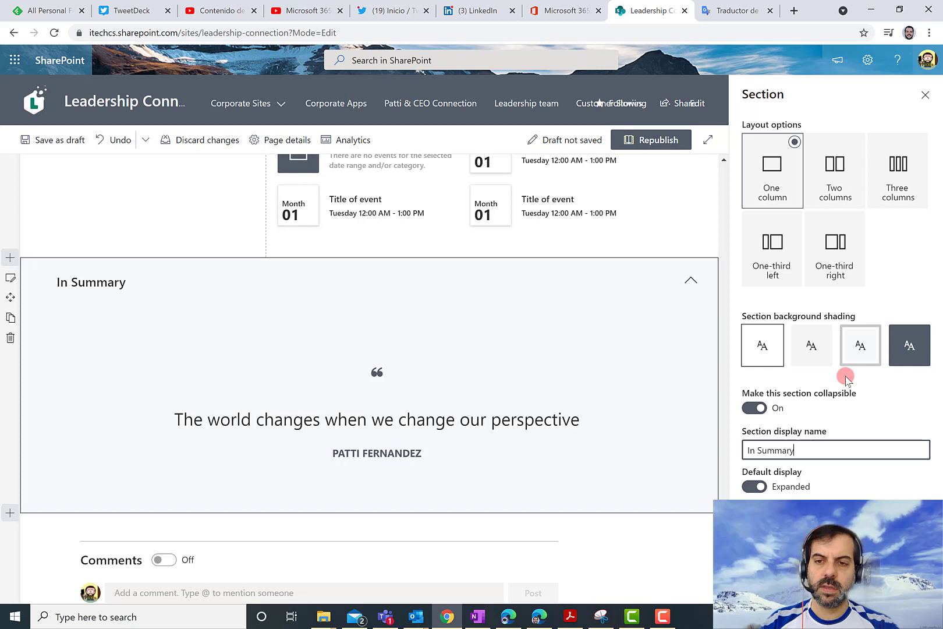
pyautogui.click(753, 486)
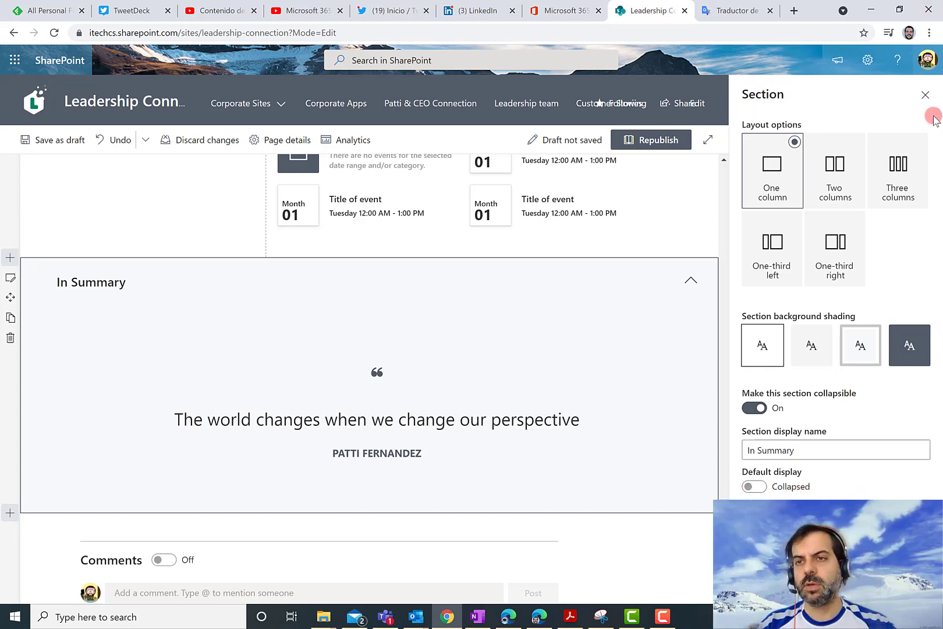
pyautogui.click(922, 96)
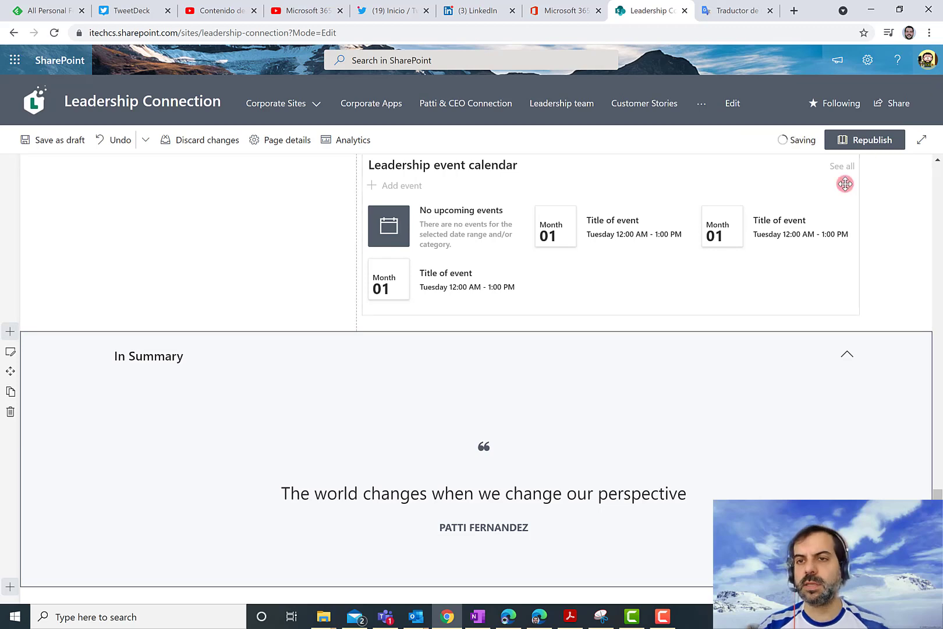
# Step: Republish the Leadership Connection home page with the collapsible section changes
pyautogui.click(872, 156)
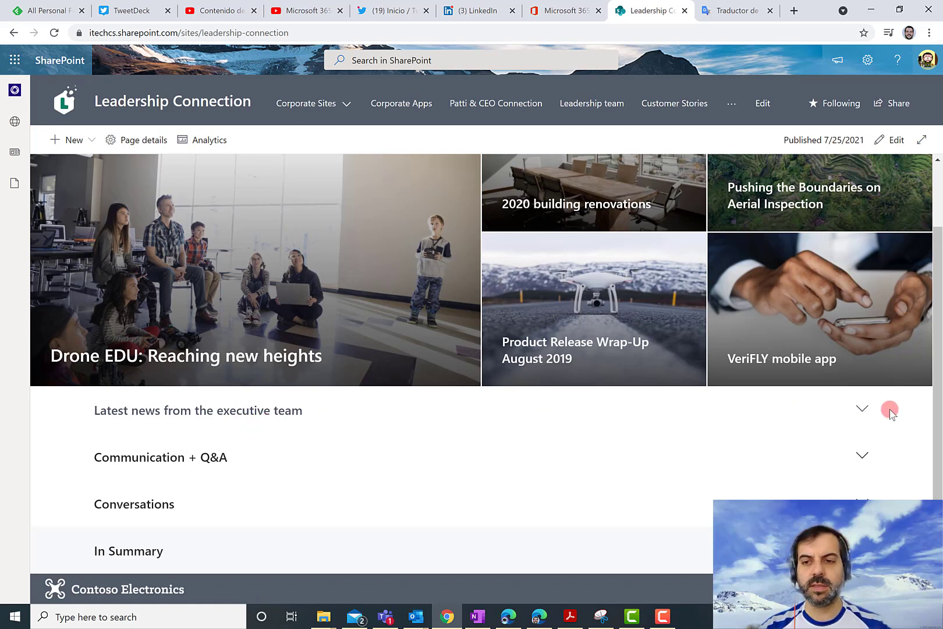
# Step: Expand the 'Latest news from the executive team' section on the published page
pyautogui.click(863, 406)
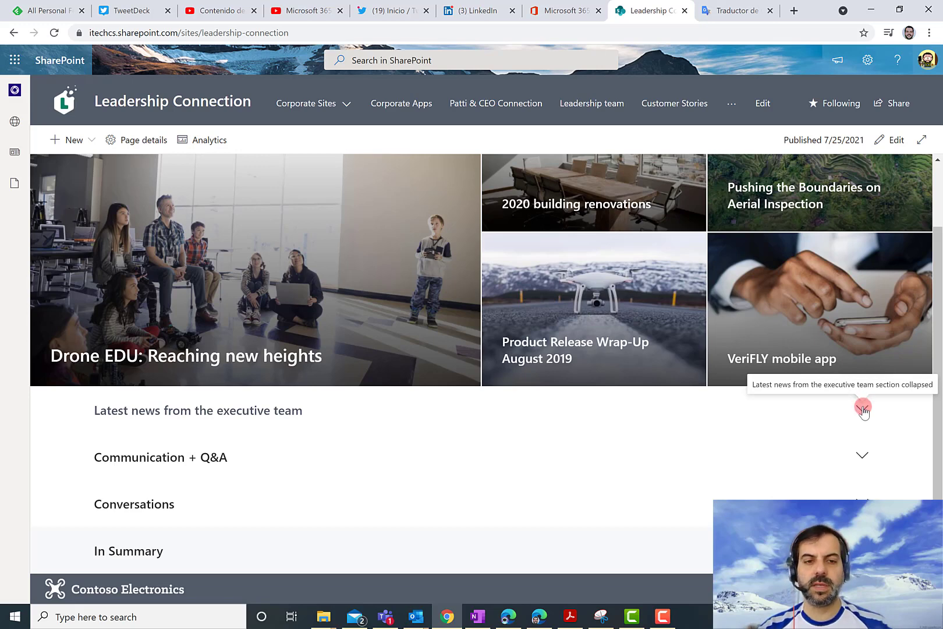
pyautogui.click(863, 407)
pyautogui.scroll(-3, 491, 470)
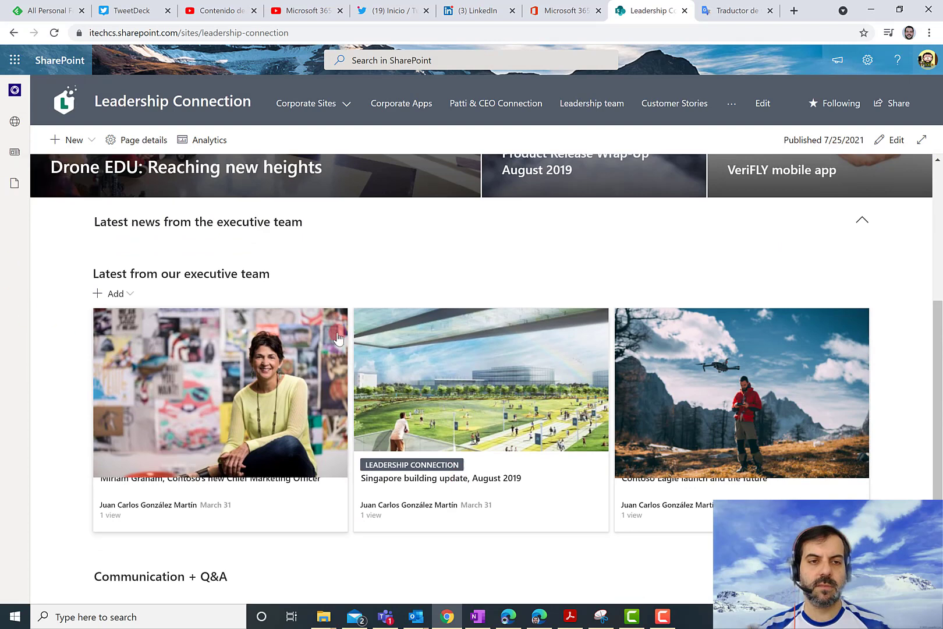
pyautogui.scroll(-1, 338, 336)
pyautogui.scroll(-1, 337, 335)
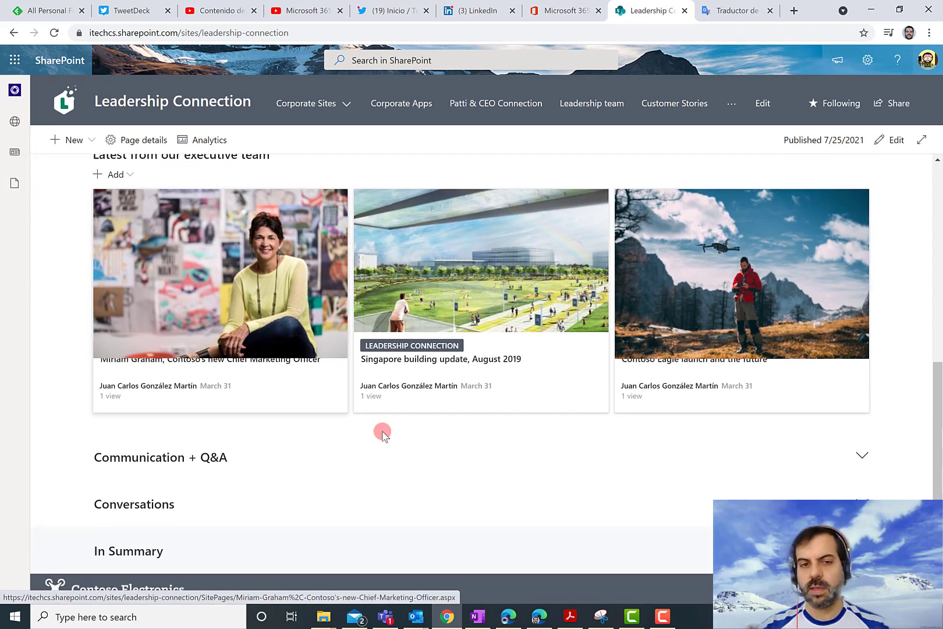
# Step: Expand the 'Communication + Q&A' section and scroll through its revealed content
pyautogui.click(862, 454)
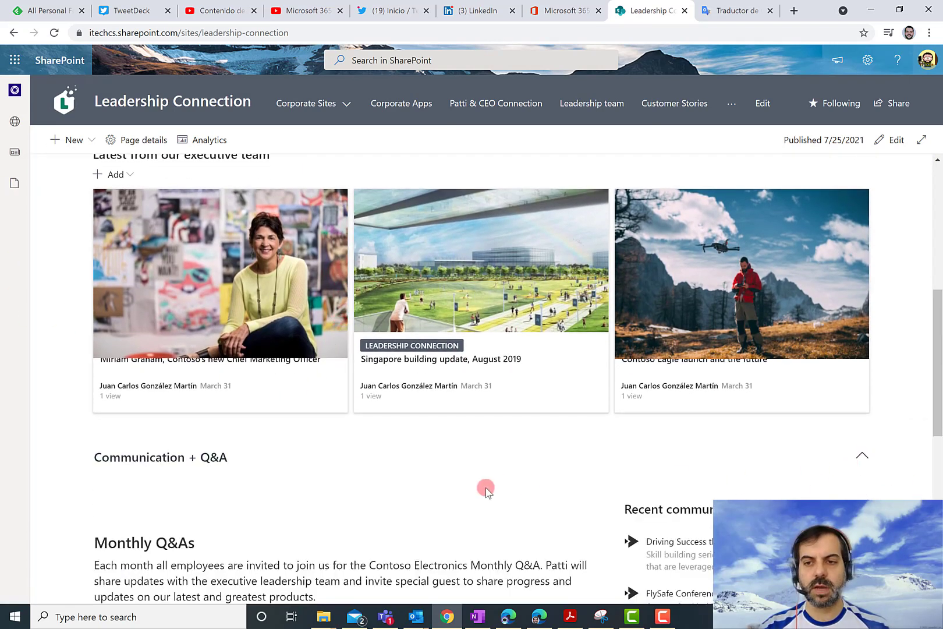
pyautogui.scroll(-2, 485, 487)
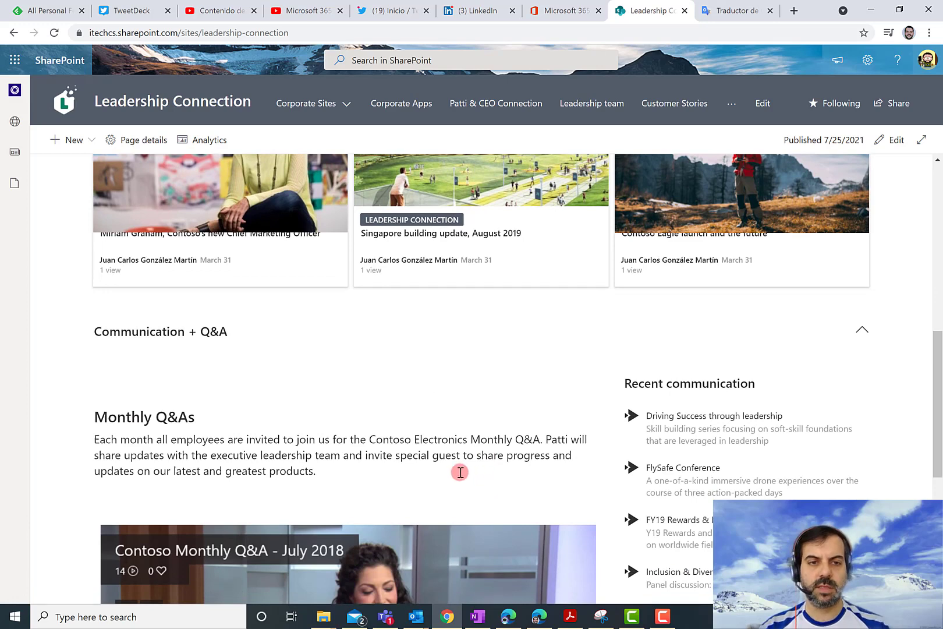
pyautogui.scroll(-2, 424, 466)
pyautogui.scroll(-3, 426, 466)
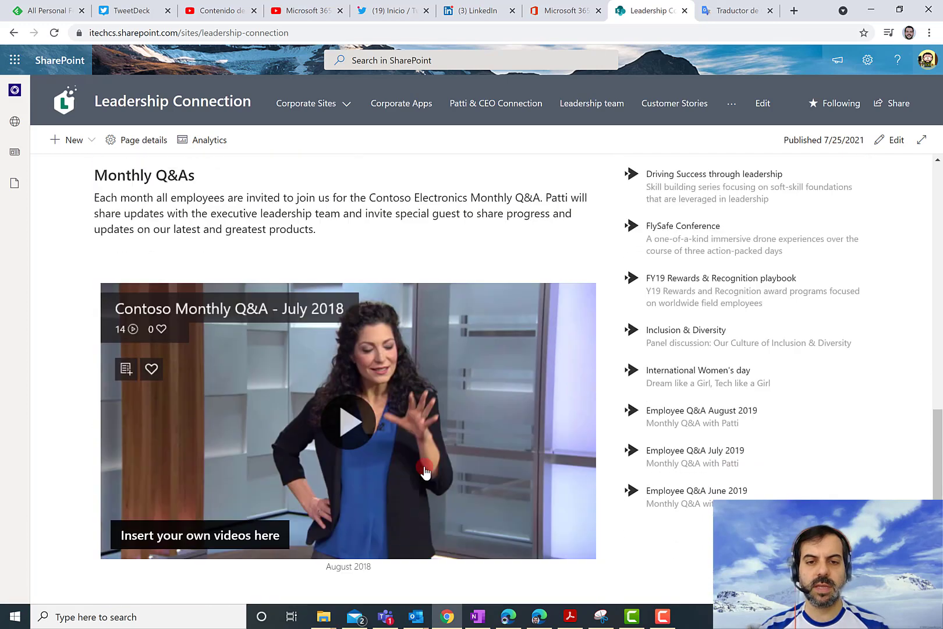
pyautogui.scroll(1, 426, 466)
pyautogui.scroll(-13, 425, 467)
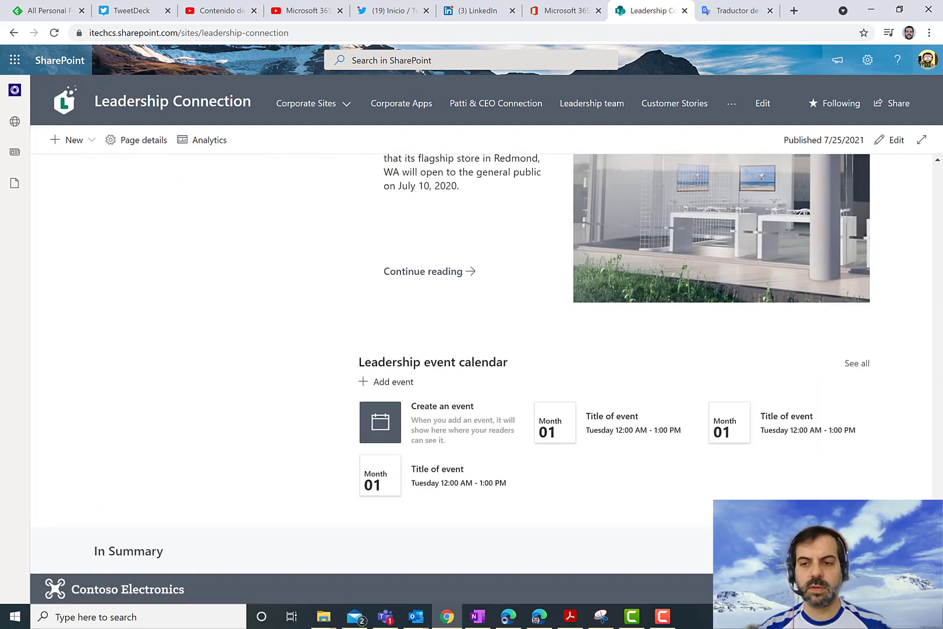
pyautogui.scroll(-3, 426, 466)
pyautogui.scroll(4, 426, 466)
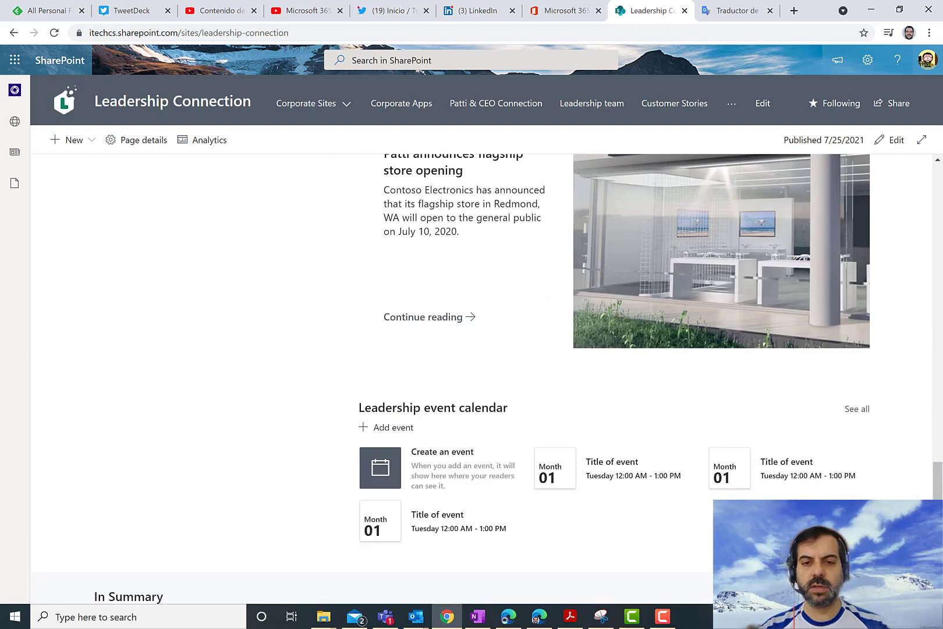
pyautogui.scroll(19, 425, 466)
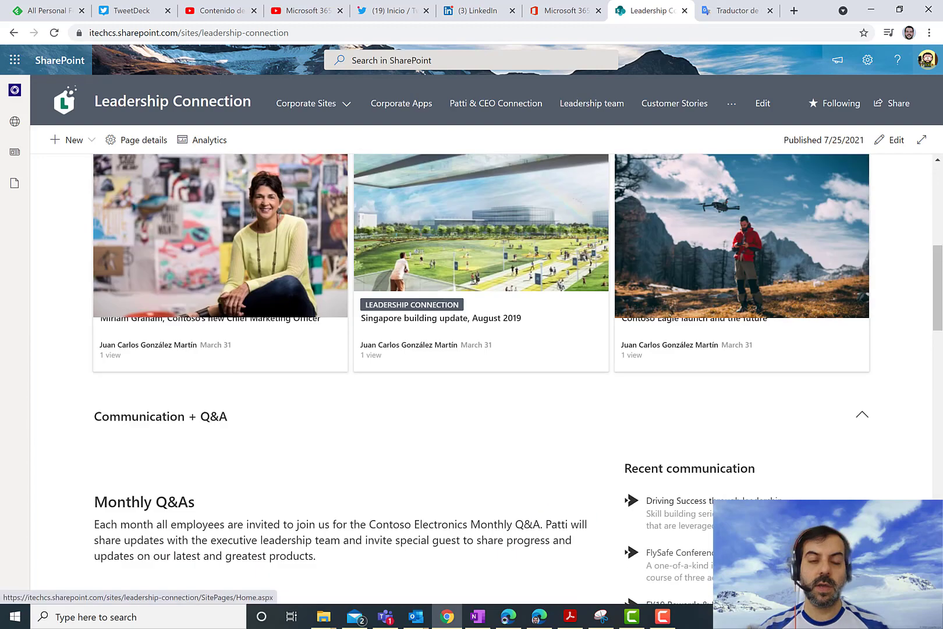
pyautogui.scroll(3, 426, 467)
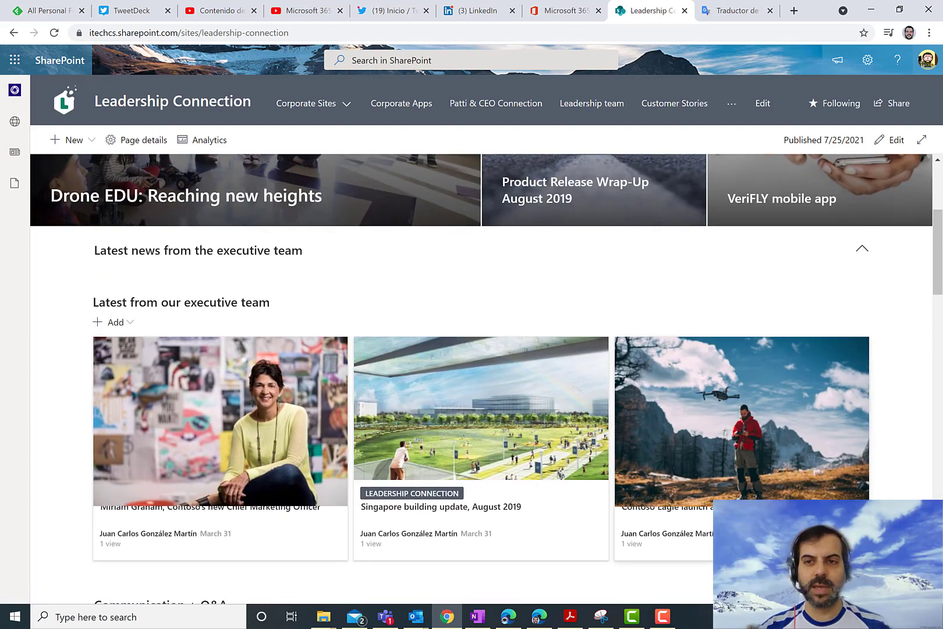